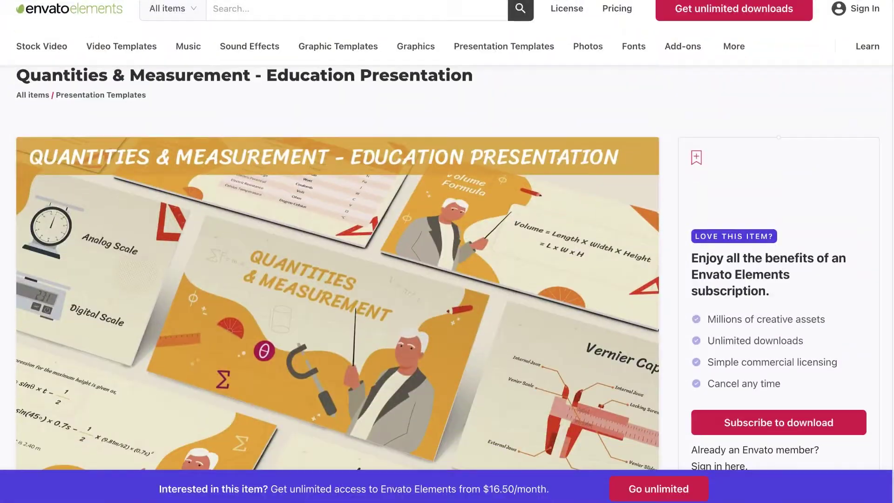
- Scroll through the Quantities & Measurement template's preview image down to its slide thumbnails
{"action": "scroll", "coordinate": [338, 280], "scroll_direction": "down", "scroll_amount": 2}
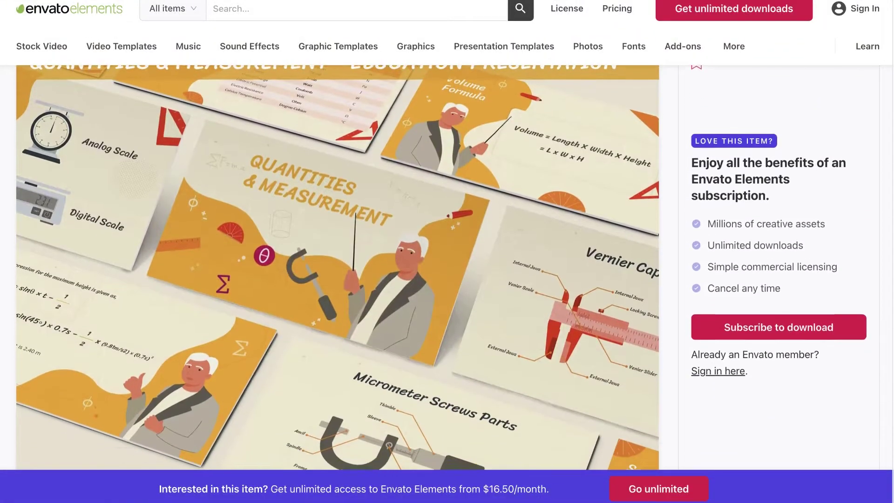
{"action": "scroll", "coordinate": [338, 266], "scroll_direction": "down", "scroll_amount": 2}
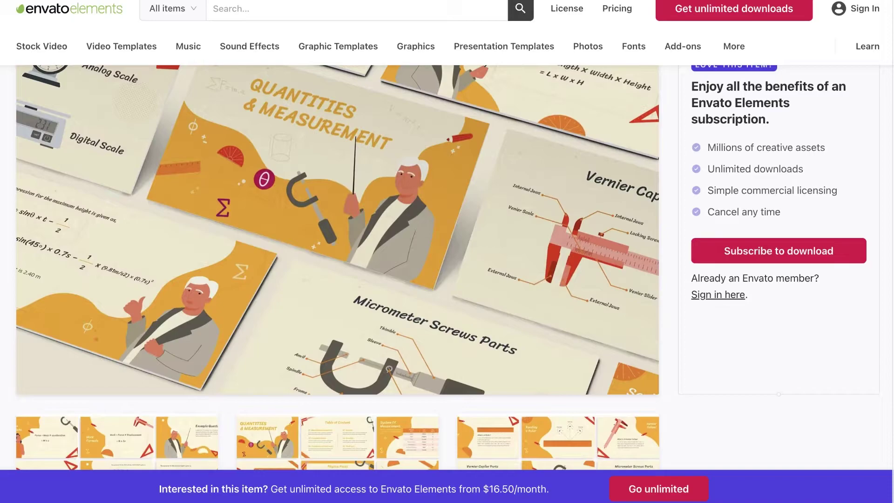
{"action": "scroll", "coordinate": [338, 265], "scroll_direction": "down", "scroll_amount": 2}
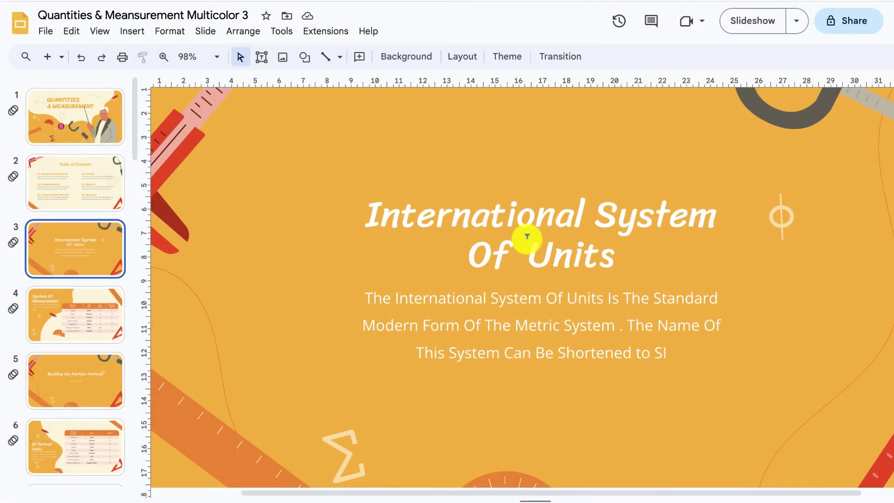
- Replace slide 3's title 'International System Of Units' with 'Building the Perfect Formula'
{"action": "triple_click", "coordinate": [528, 236]}
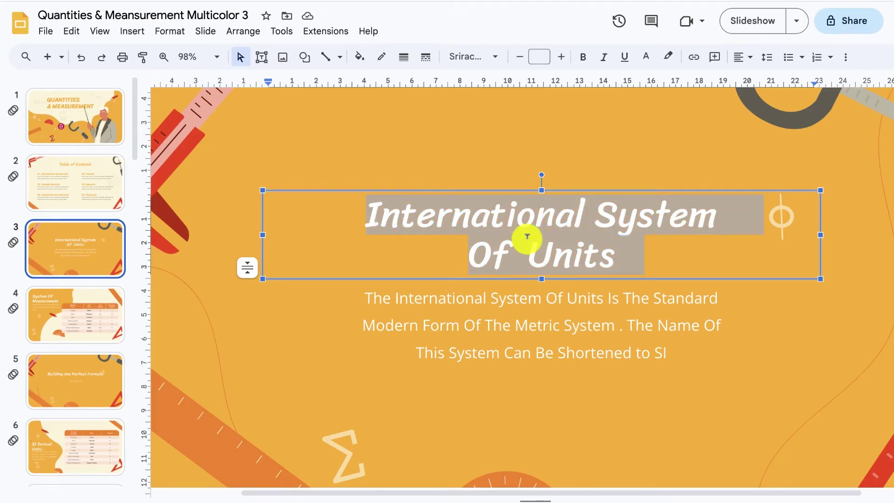
{"action": "key", "text": "BackSpace"}
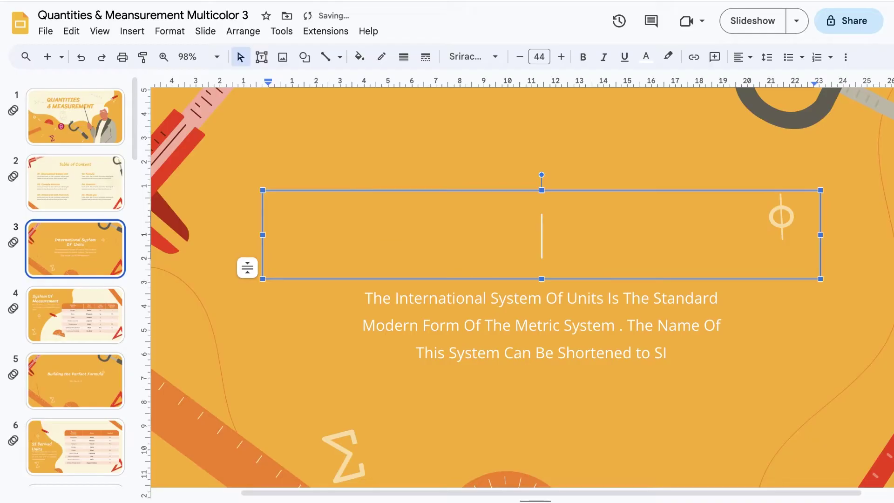
{"action": "type", "text": "Building the Perfect Formula"}
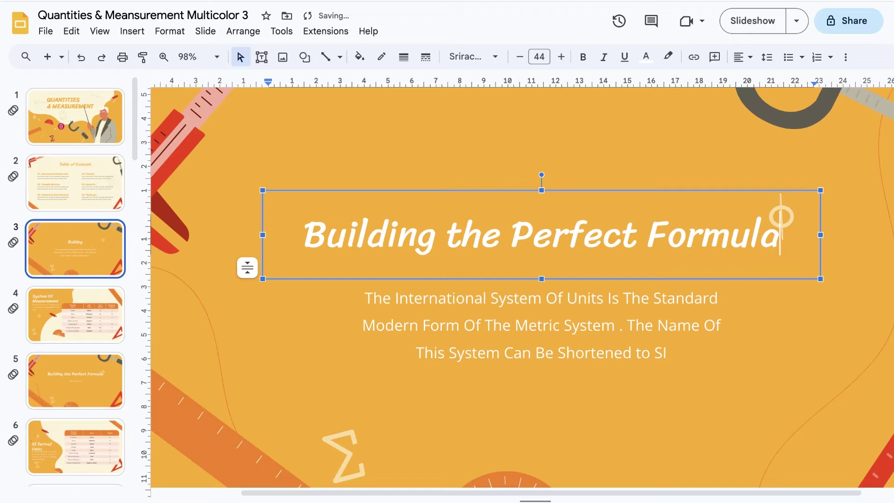
- Select the entire International System Of Units paragraph in the body box and delete it
{"action": "left_click", "coordinate": [557, 325]}
{"action": "left_click_drag", "start_coordinate": [597, 352], "coordinate": [668, 351]}
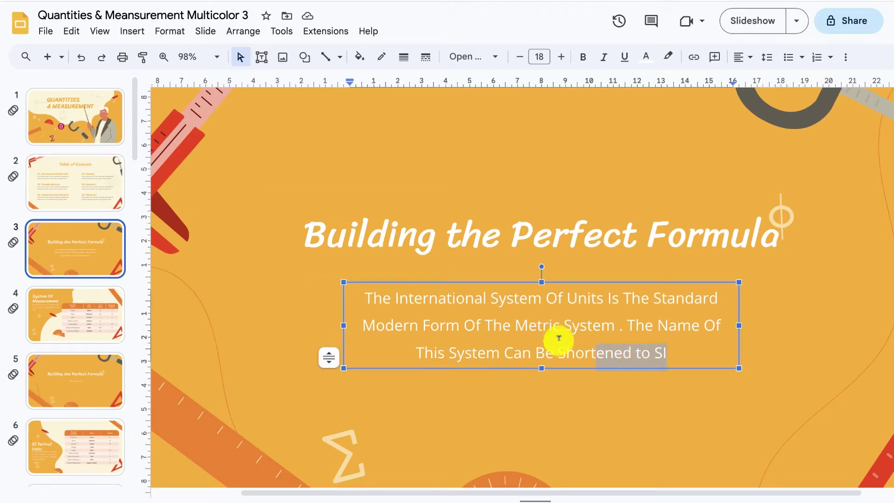
{"action": "left_click_drag", "start_coordinate": [558, 338], "coordinate": [361, 293]}
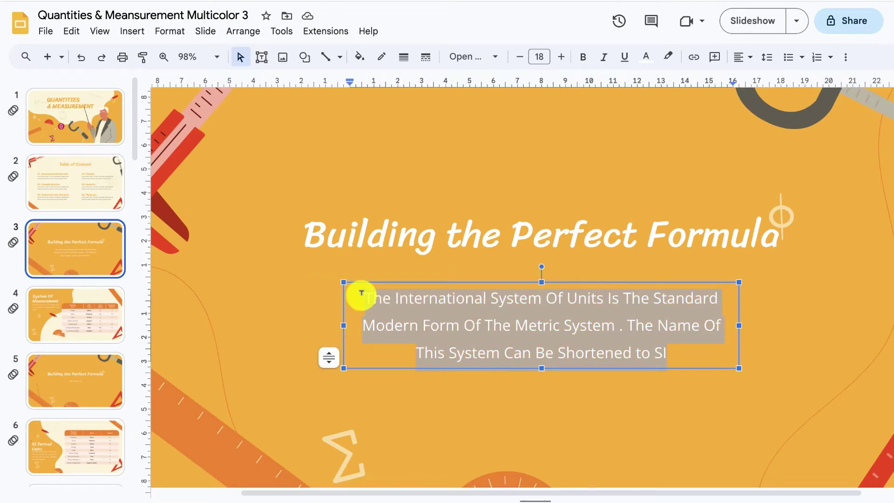
{"action": "key", "text": "BackSpace"}
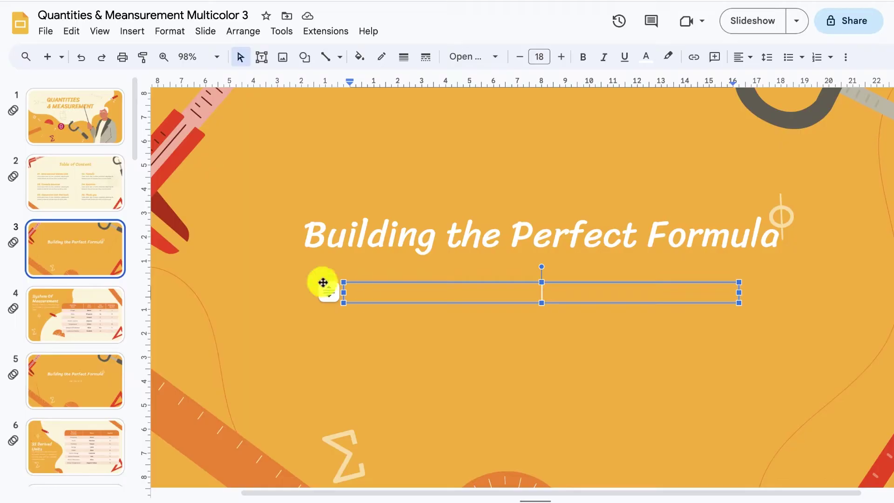
- Open the special characters picker showing the Symbol > Math category
{"action": "left_click", "coordinate": [133, 31]}
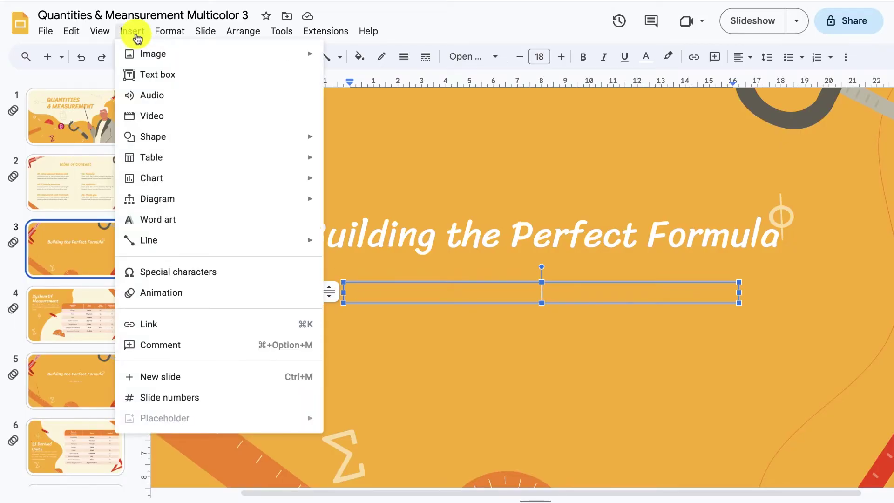
{"action": "left_click", "coordinate": [198, 270]}
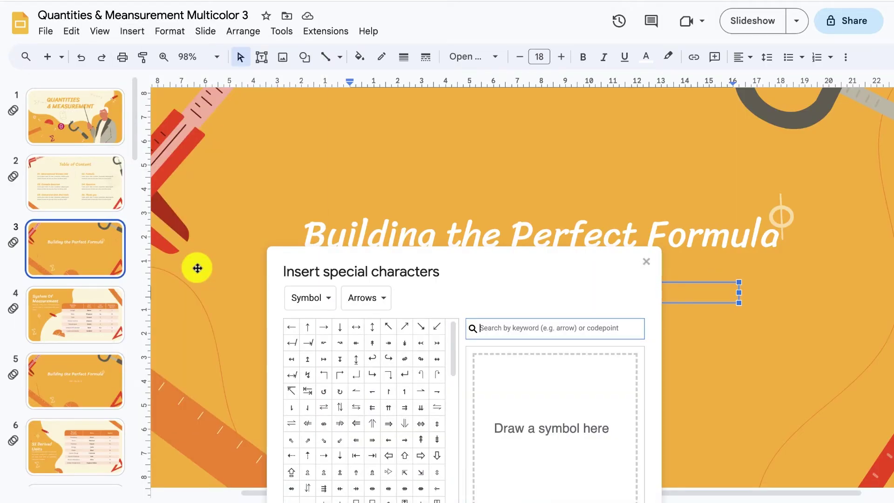
{"action": "left_click", "coordinate": [330, 300]}
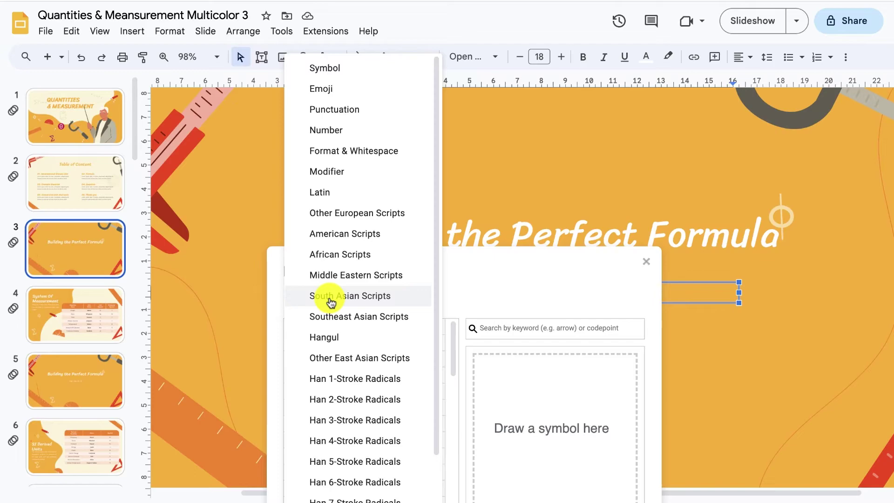
{"action": "left_click", "coordinate": [321, 70]}
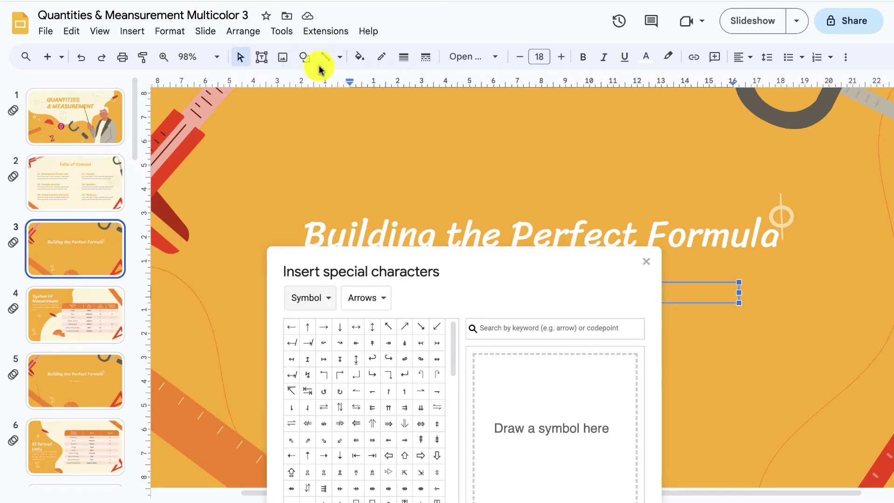
{"action": "left_click", "coordinate": [379, 296]}
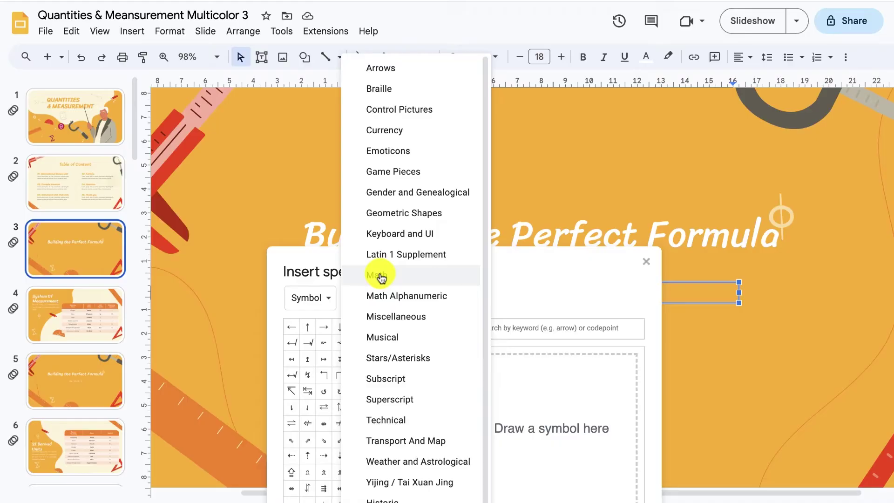
{"action": "left_click", "coordinate": [382, 278]}
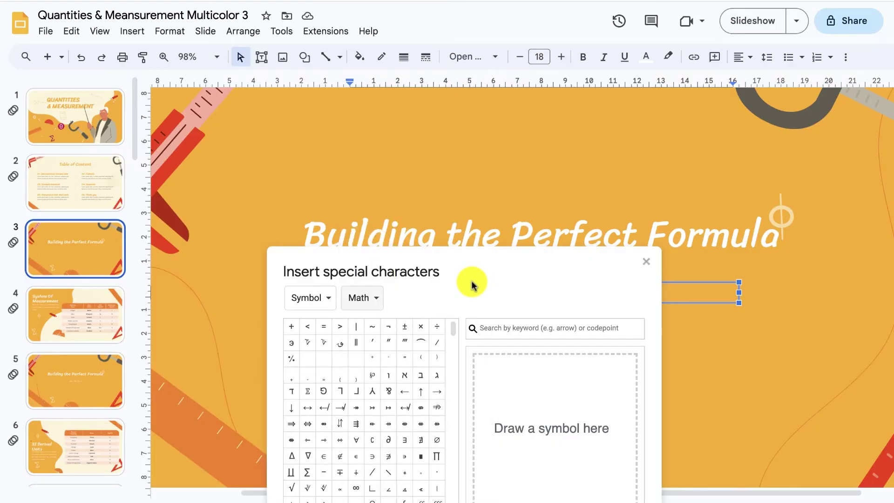
{"action": "mouse_move", "coordinate": [454, 326]}
{"action": "left_mouse_down"}
{"action": "mouse_move", "coordinate": [455, 357]}
{"action": "mouse_move", "coordinate": [452, 329]}
{"action": "left_mouse_up"}
- Search 'cube root' and insert the cube root symbol (U+221B) into the text box
{"action": "left_click", "coordinate": [493, 326]}
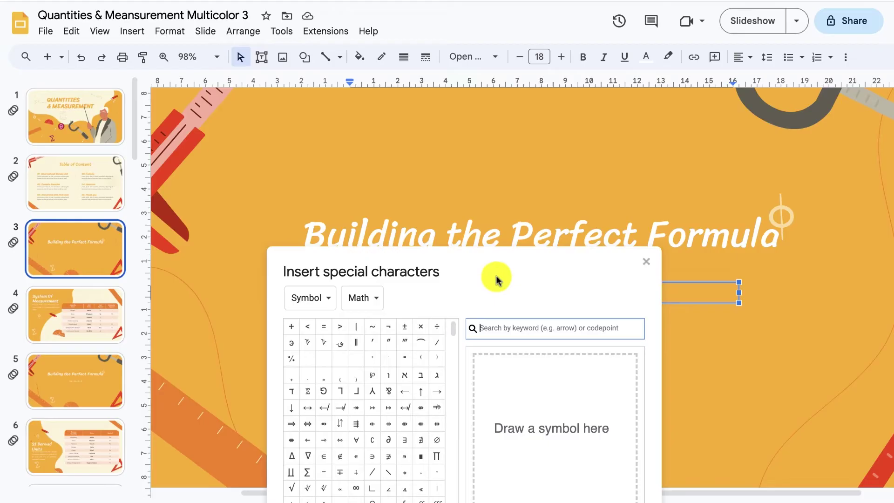
{"action": "type", "text": "cube"}
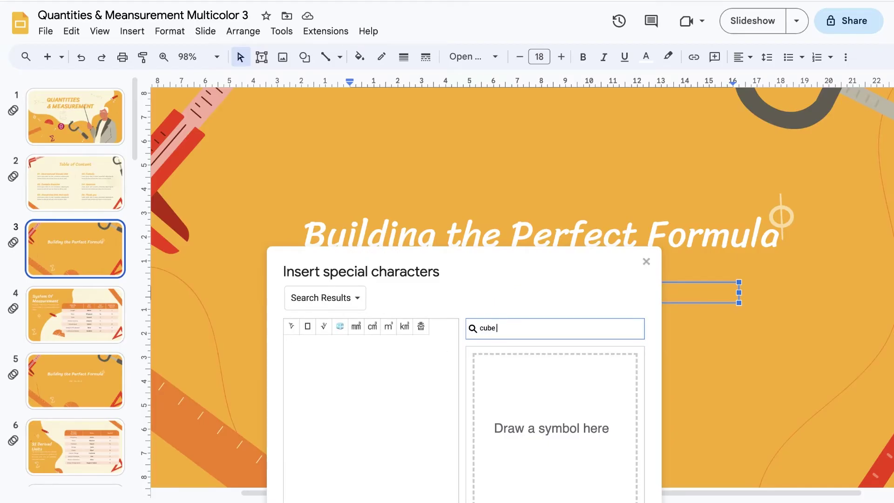
{"action": "type", "text": " root"}
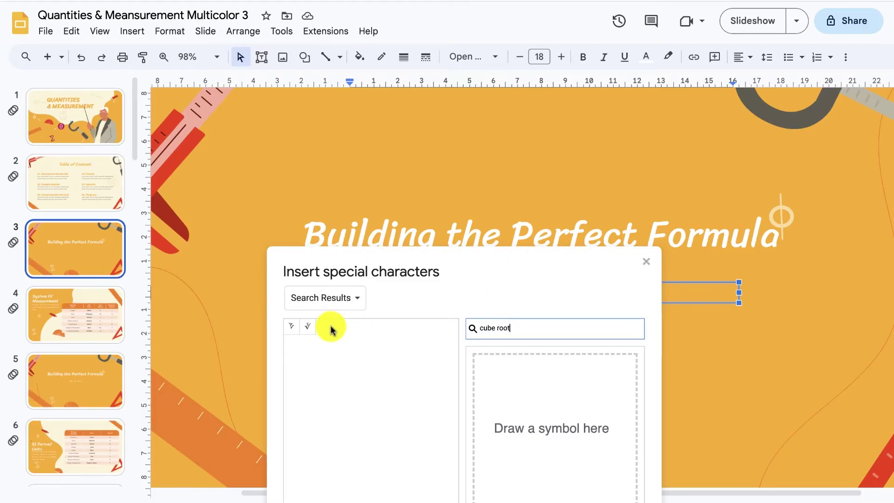
{"action": "left_click", "coordinate": [308, 326]}
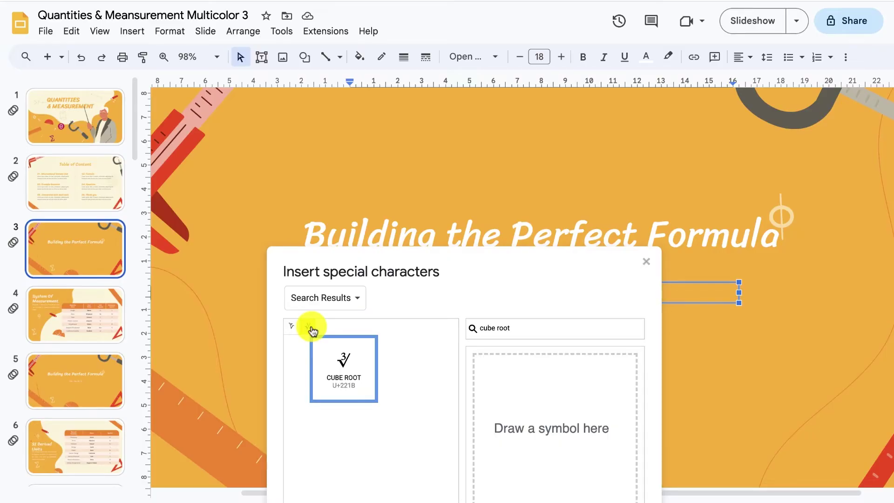
{"action": "left_click", "coordinate": [311, 328]}
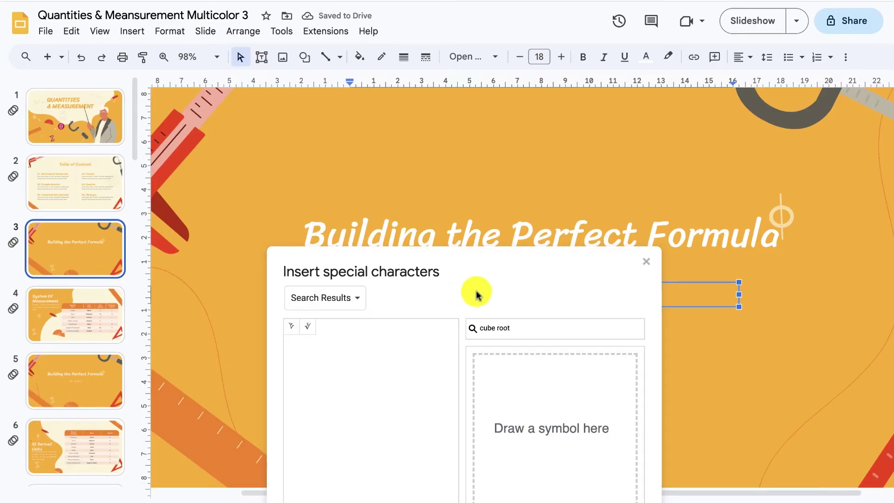
- Extend the formula to '∛64 + 4' using a special-character plus sign
{"action": "left_click", "coordinate": [645, 263]}
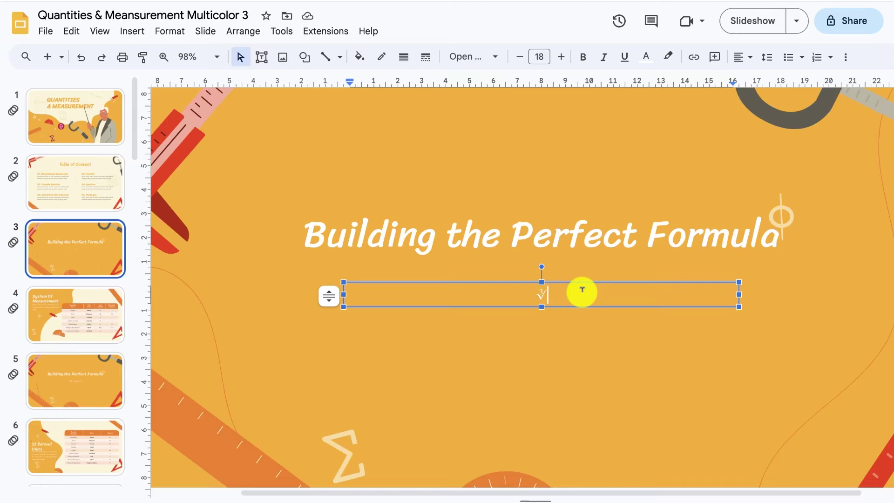
{"action": "type", "text": "6"}
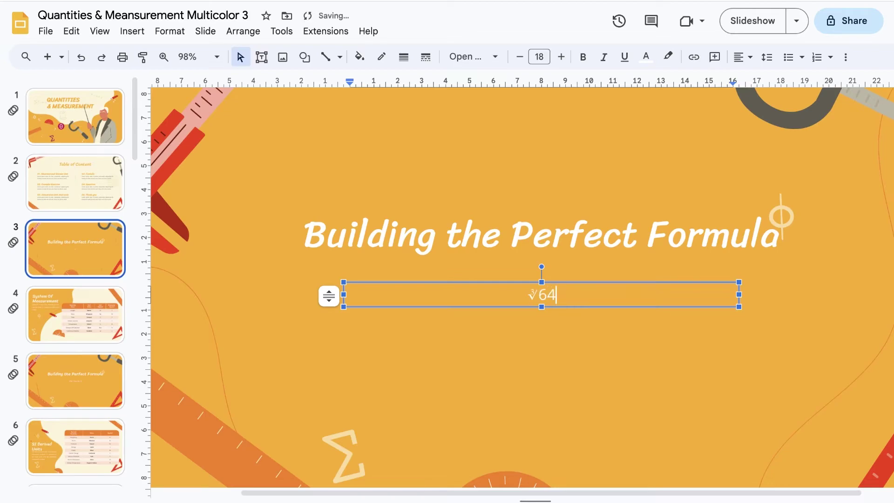
{"action": "type", "text": "4"}
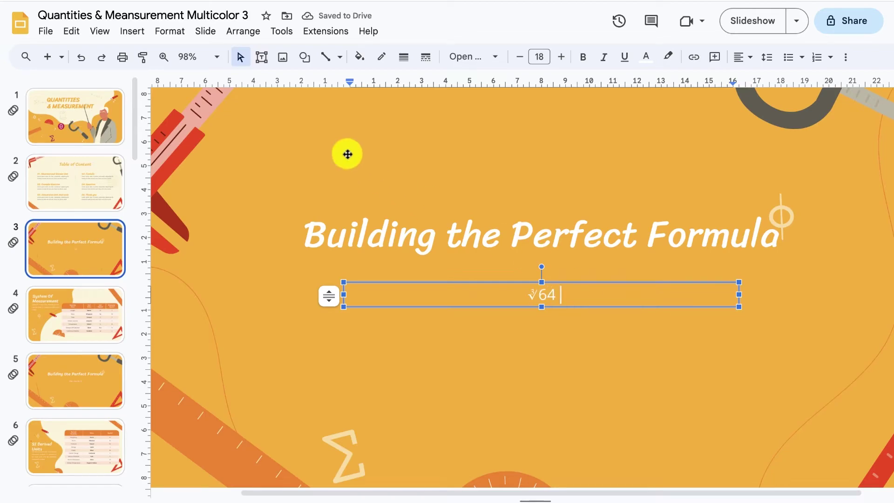
{"action": "left_click", "coordinate": [132, 31]}
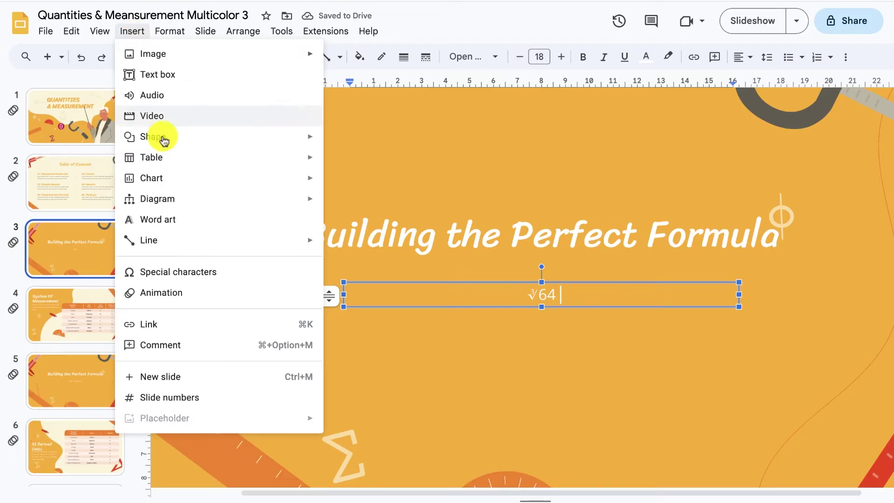
{"action": "left_click", "coordinate": [209, 272]}
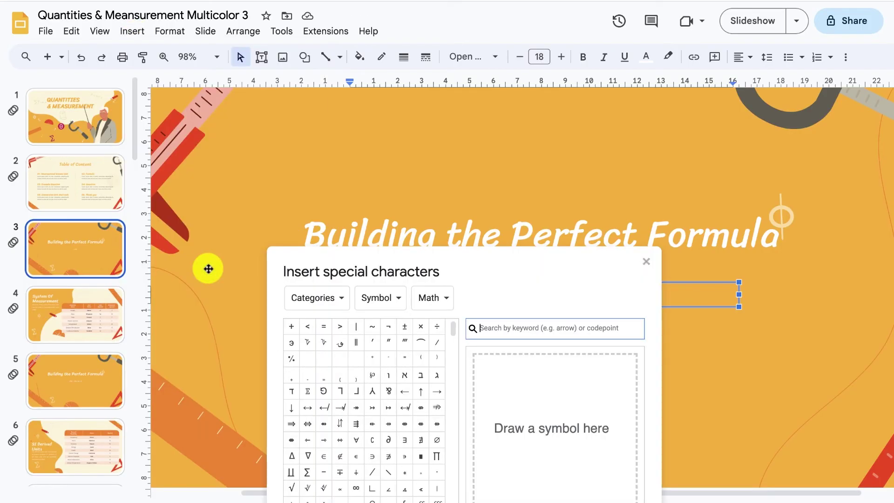
{"action": "left_click", "coordinate": [288, 328]}
{"action": "left_click", "coordinate": [647, 262]}
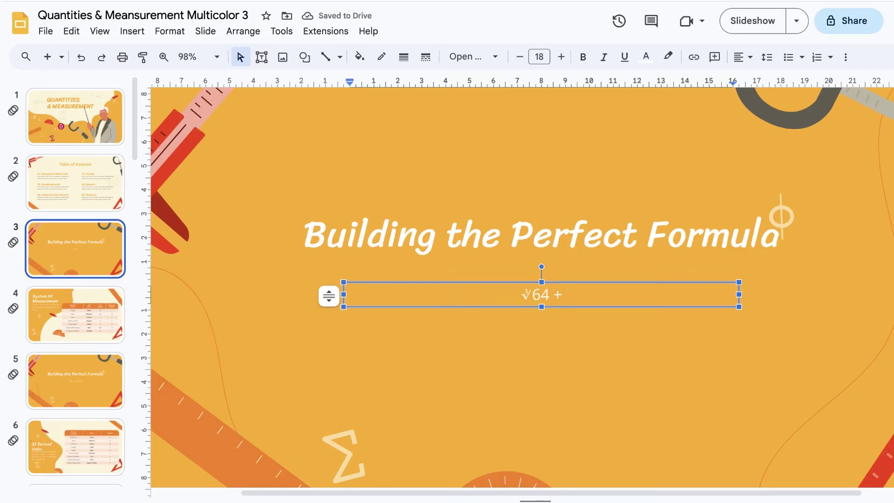
{"action": "type", "text": "4(x"}
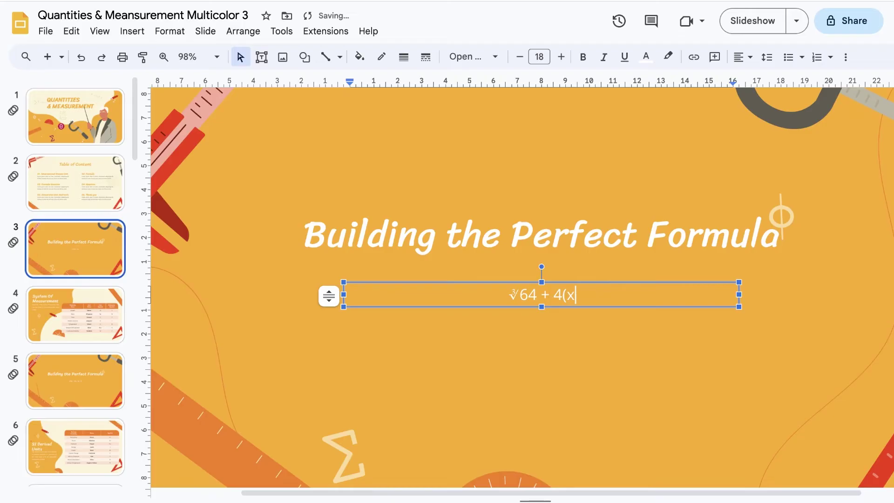
- Type '(x' into the formula, reopen the special characters picker, then deselect the box
{"action": "left_click", "coordinate": [135, 33]}
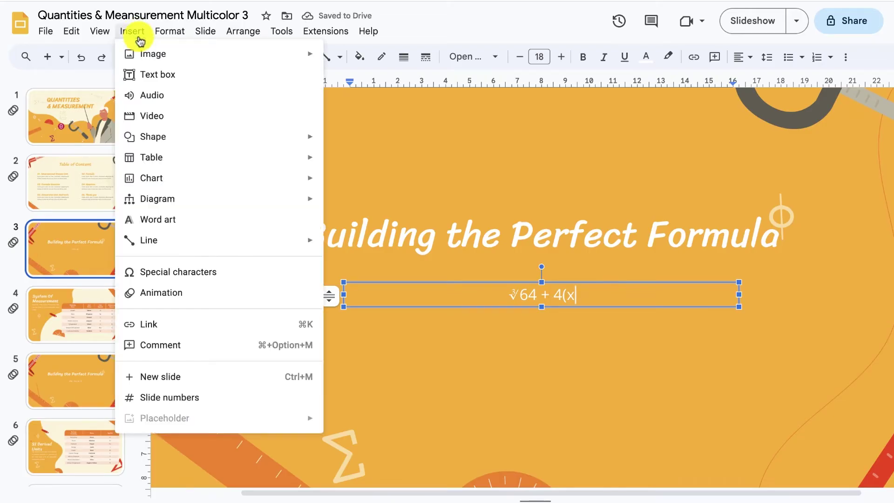
{"action": "type", "text": "(x"}
{"action": "left_click", "coordinate": [204, 270]}
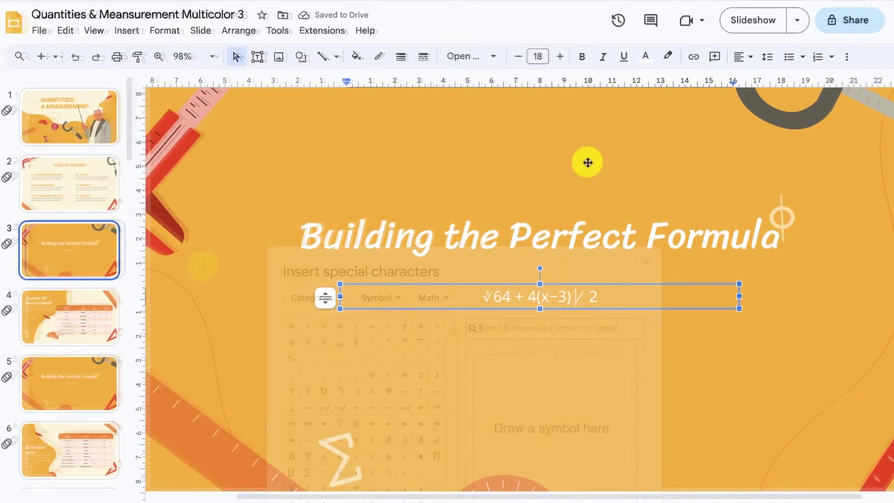
{"action": "left_click", "coordinate": [572, 157]}
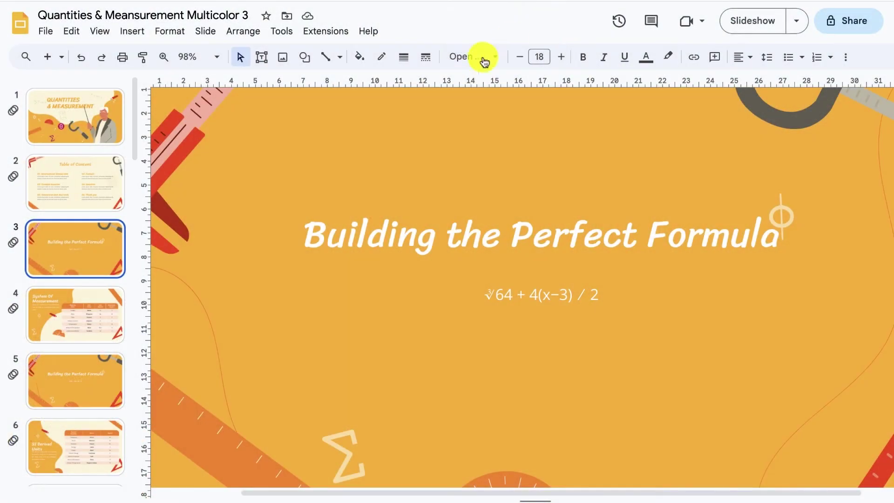
- Drag the formula box lower beneath the title and select all of its text
{"action": "left_click", "coordinate": [541, 295]}
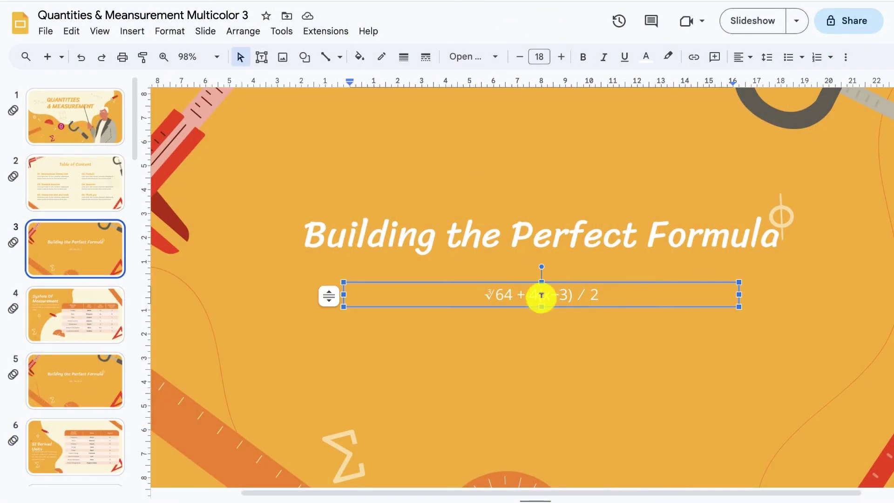
{"action": "left_click_drag", "start_coordinate": [513, 304], "coordinate": [512, 336]}
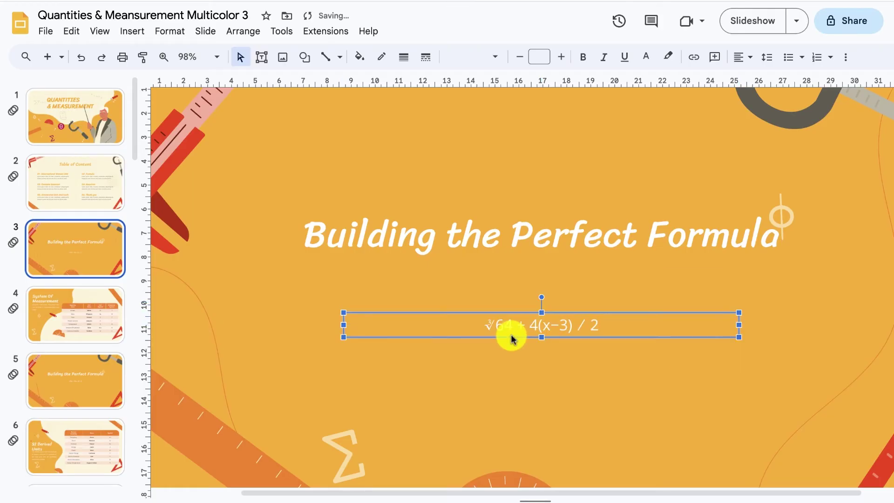
{"action": "left_click_drag", "start_coordinate": [596, 325], "coordinate": [479, 327]}
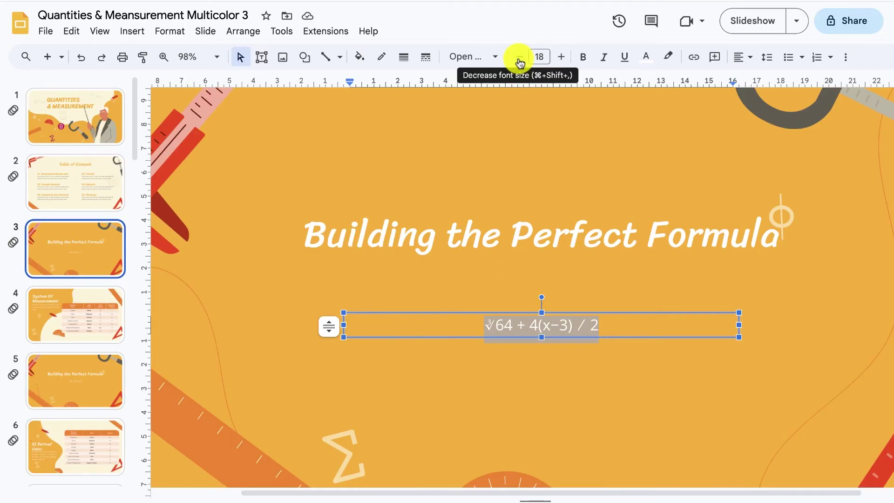
- Set the formula text to 30 pt and bring up the More fonts catalogue
{"action": "left_click", "coordinate": [560, 57]}
{"action": "left_click", "coordinate": [561, 57]}
{"action": "left_click", "coordinate": [560, 57]}
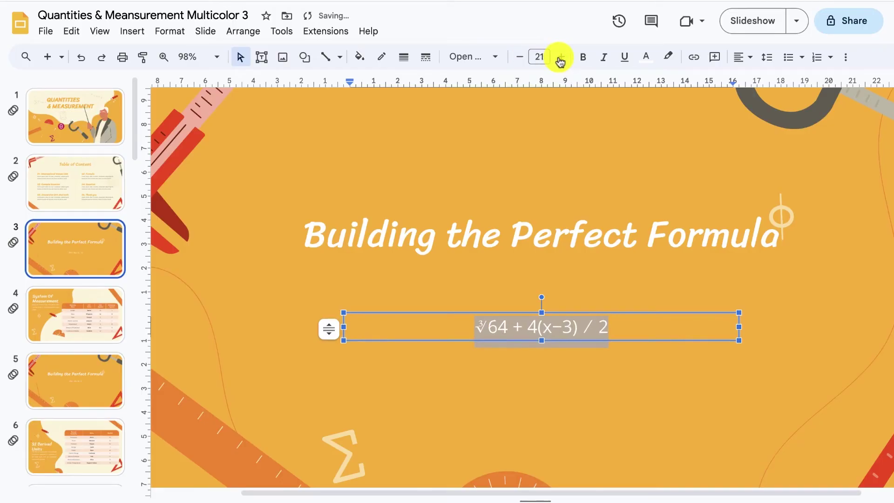
{"action": "left_click", "coordinate": [560, 57]}
{"action": "left_click", "coordinate": [560, 56]}
{"action": "left_click", "coordinate": [545, 56]}
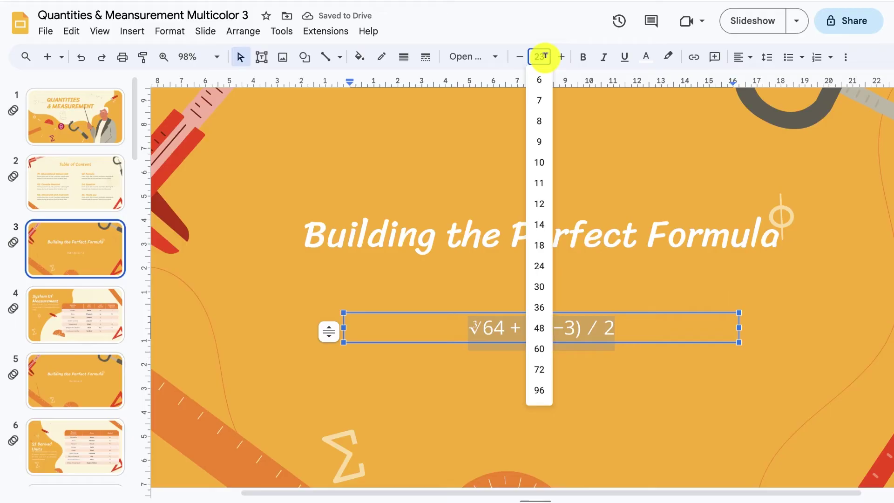
{"action": "left_click", "coordinate": [539, 286]}
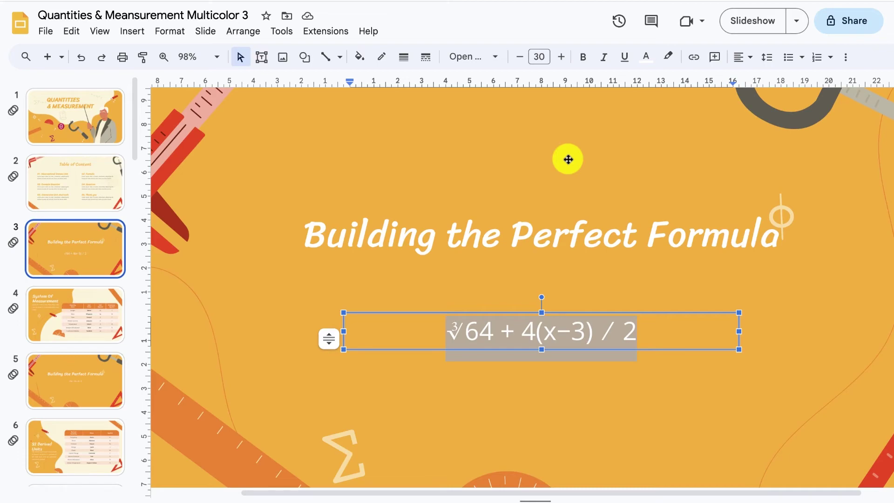
{"action": "left_click", "coordinate": [496, 58]}
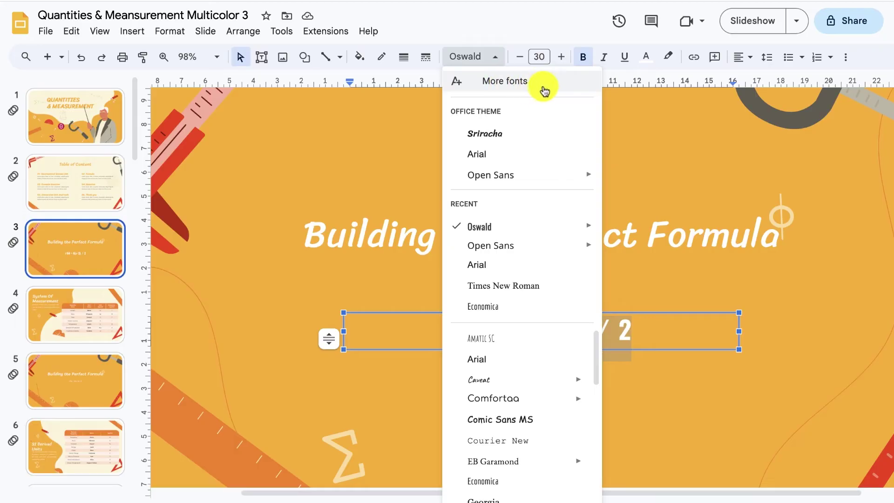
{"action": "left_click", "coordinate": [544, 91]}
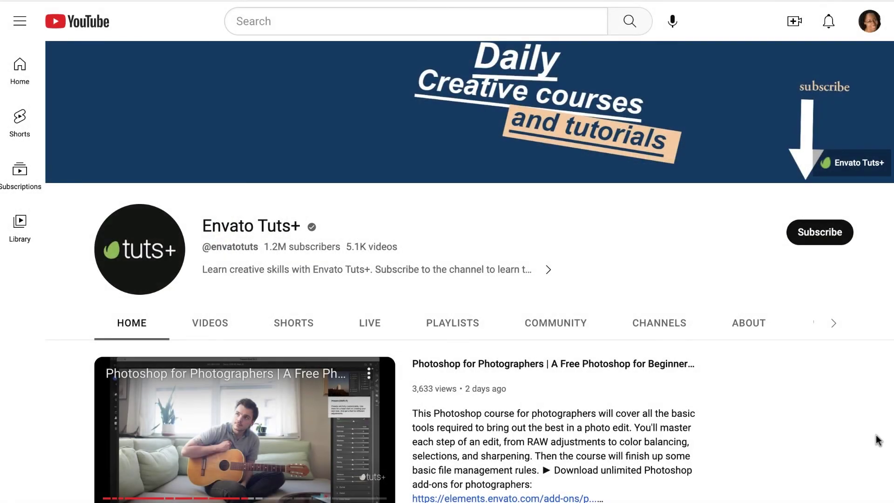
- Scroll down the Envato Tuts+ YouTube channel page
{"action": "scroll", "coordinate": [879, 440], "scroll_direction": "down", "scroll_amount": 2}
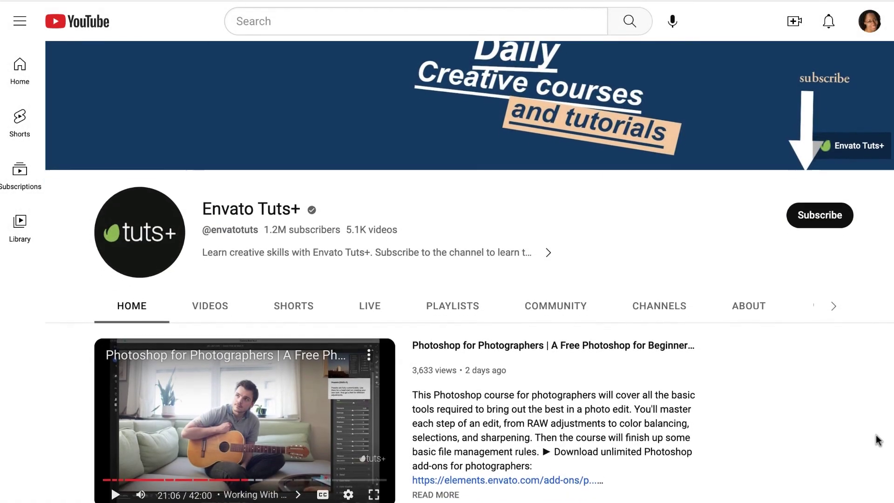